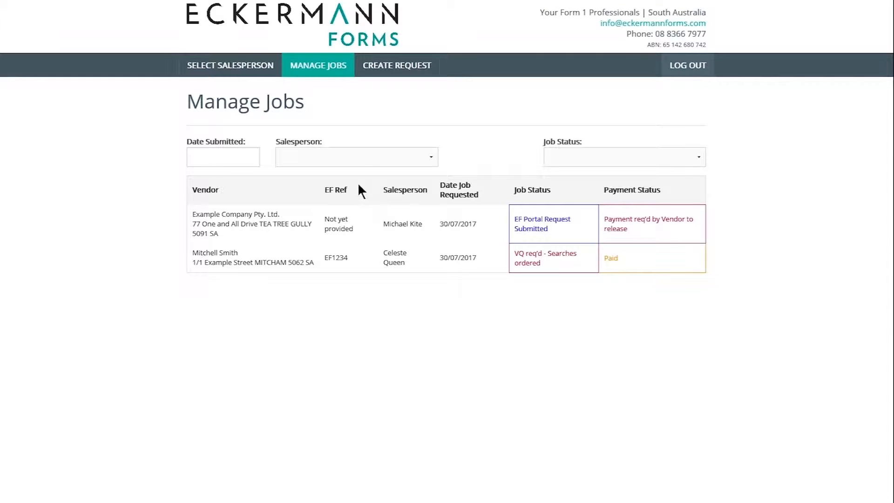
Start a new Form 1 request and select the salesperson for it.
left_click(359, 158)
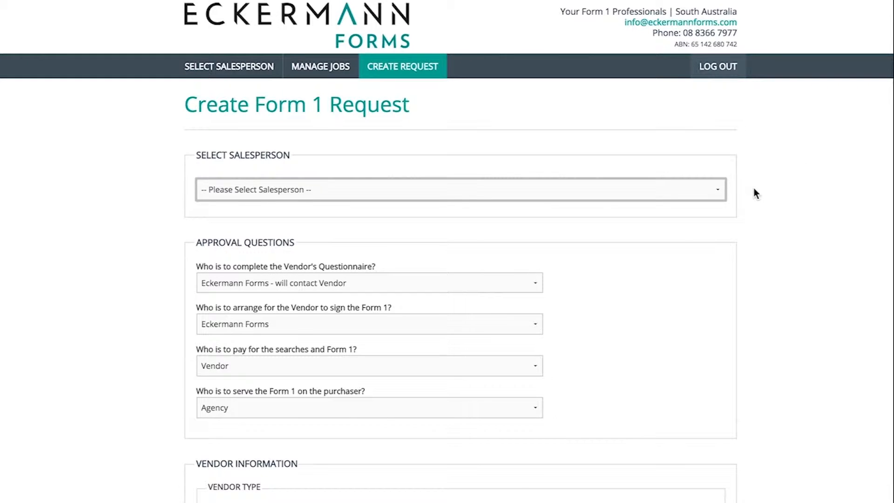
left_click(712, 188)
left_click(635, 207)
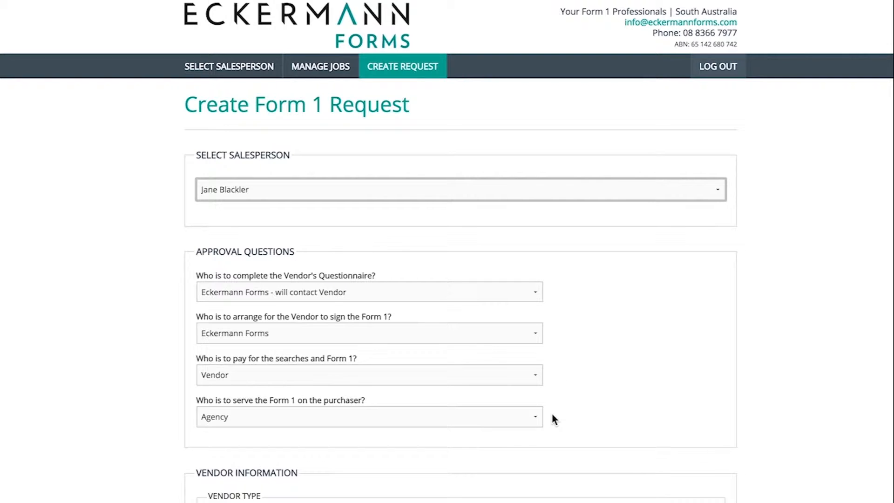
Review the answer options for the approval questions on questionnaire completion, Form 1 signing, payment and service on the purchaser.
left_click(537, 417)
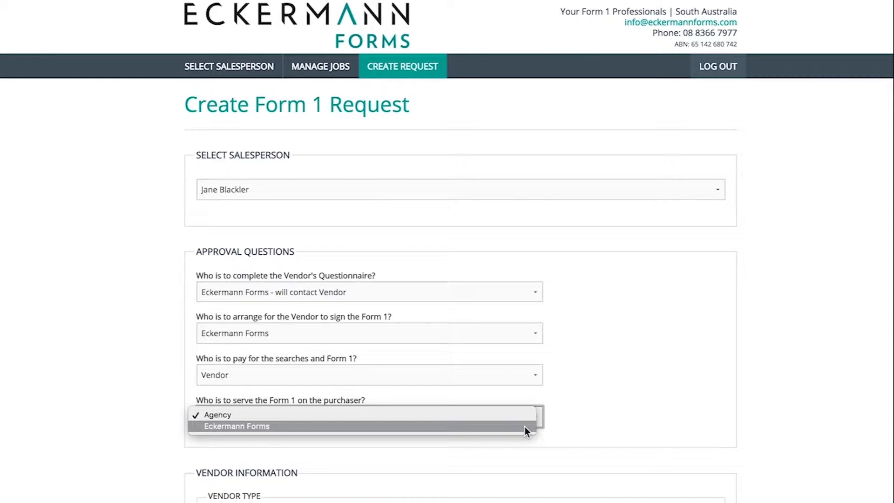
left_click(558, 419)
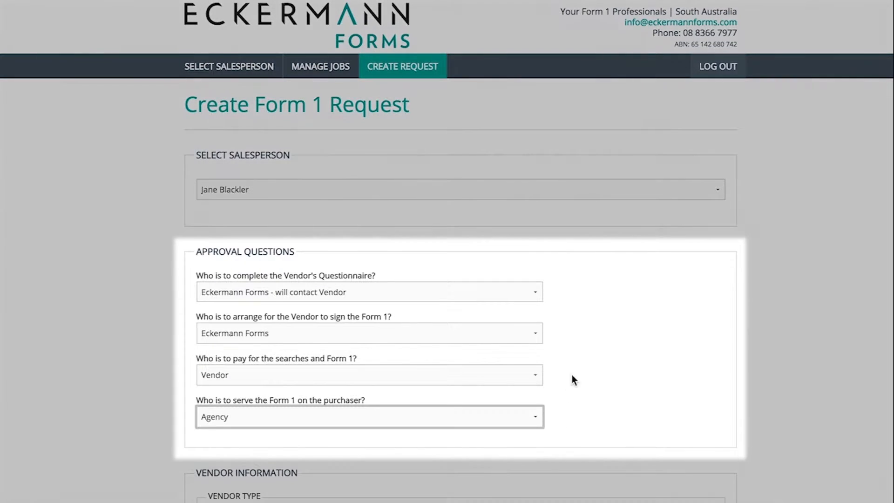
left_click(538, 289)
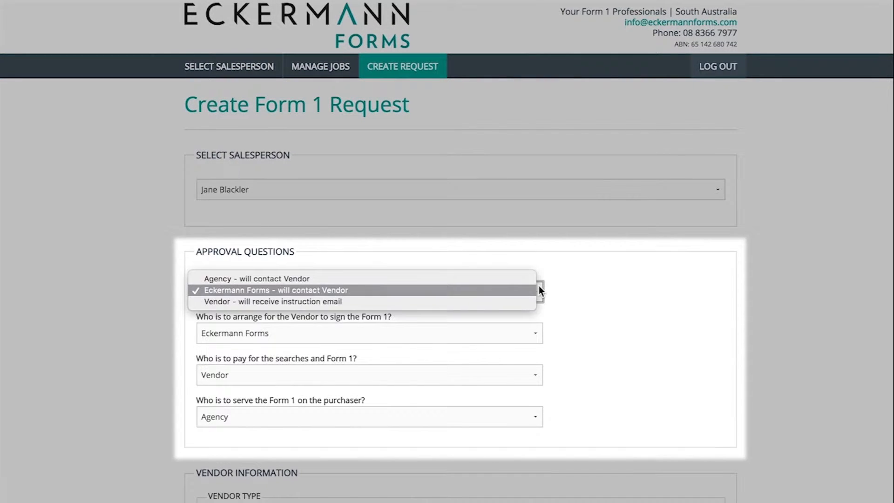
left_click(535, 332)
left_click(531, 335)
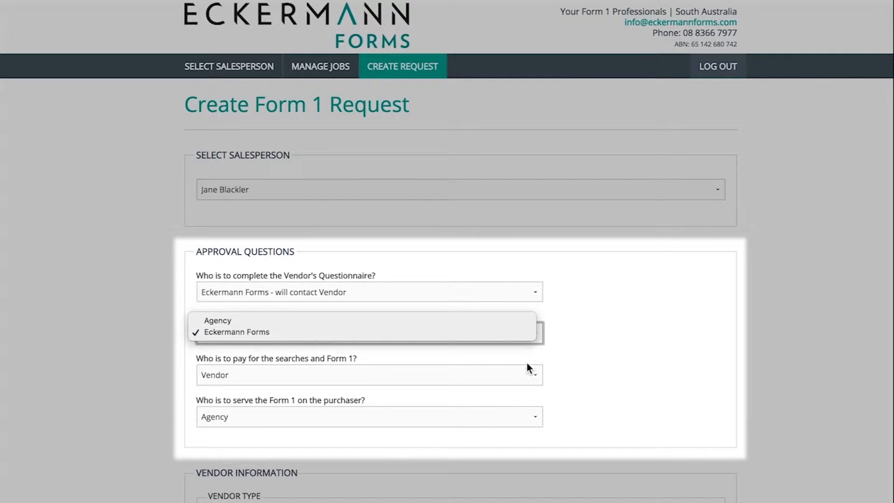
left_click(534, 371)
left_click(535, 371)
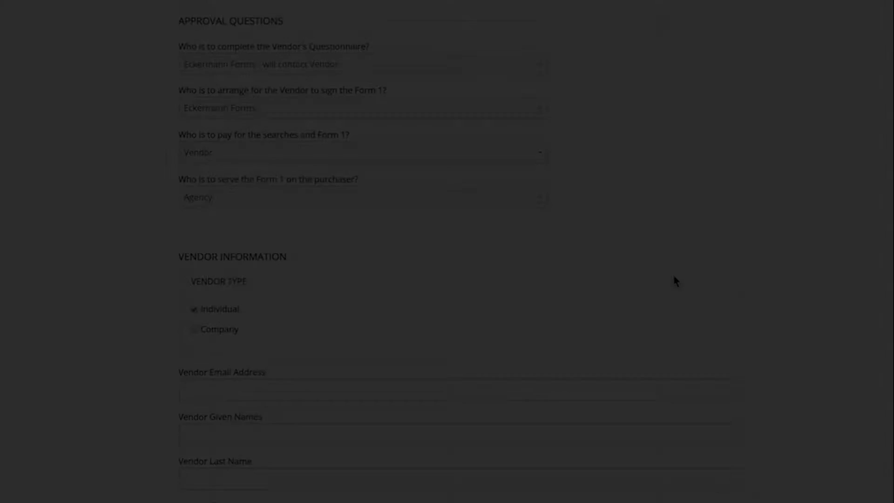
Fill in the individual vendor's email address, given names, last name and contact number.
scroll(674, 277, "down", 4)
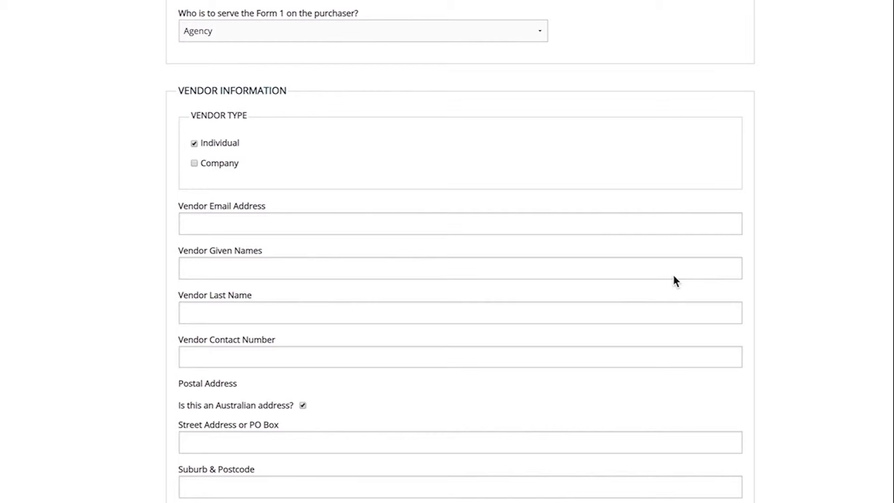
left_click(585, 224)
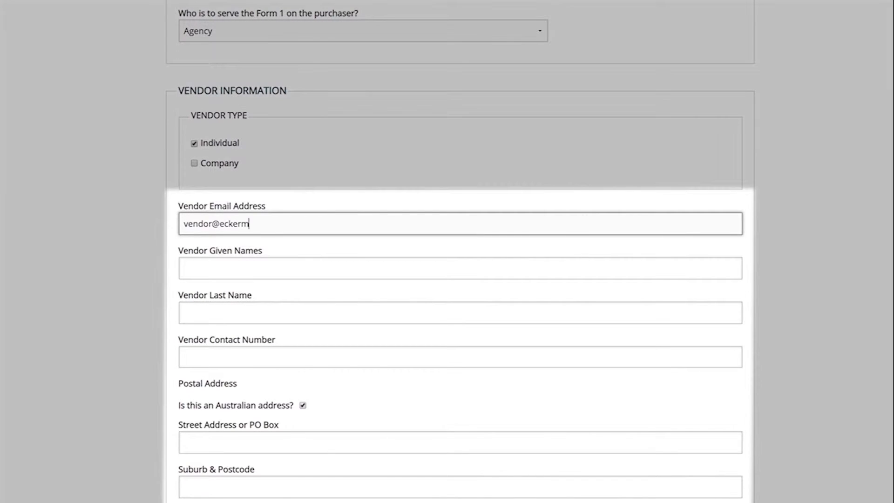
key("Tab")
key("Tab")
key("Tab")
Enter the vendor's Australian postal address with street, suburb and postcode.
key("Tab")
key("Tab")
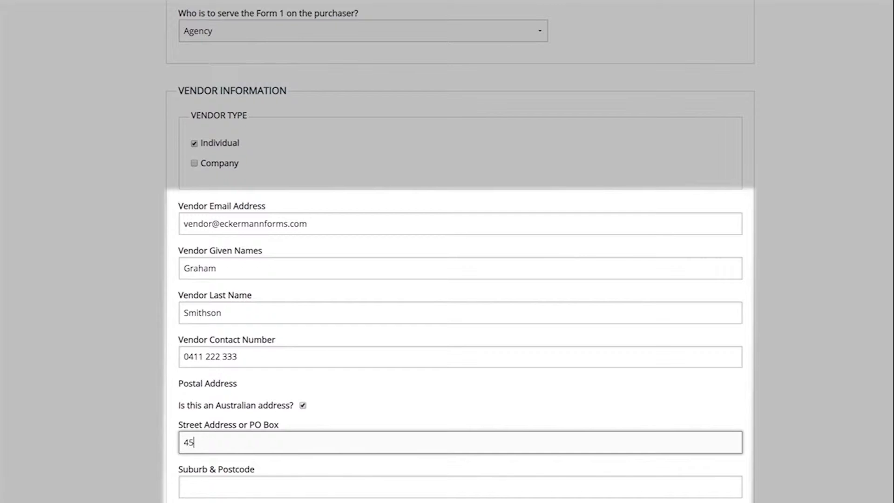
key("Tab")
type("North Adelai")
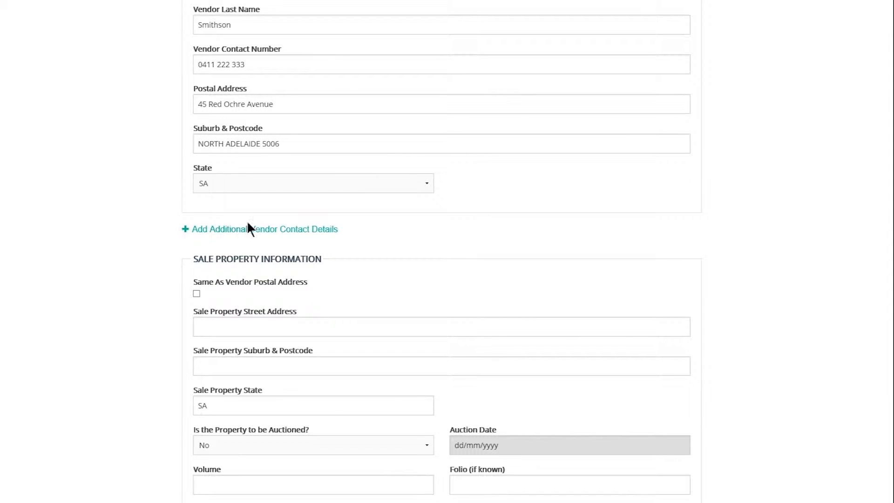
Add an additional vendor contact section and remove it again.
left_click(248, 227)
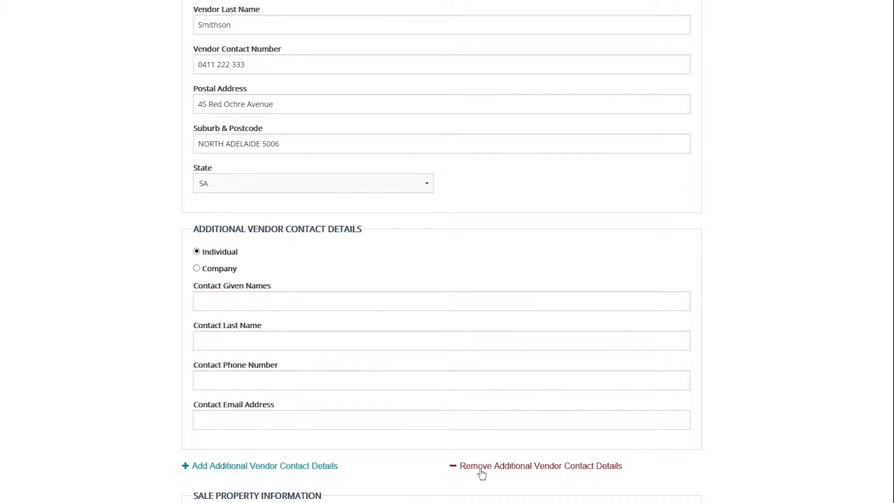
left_click(504, 461)
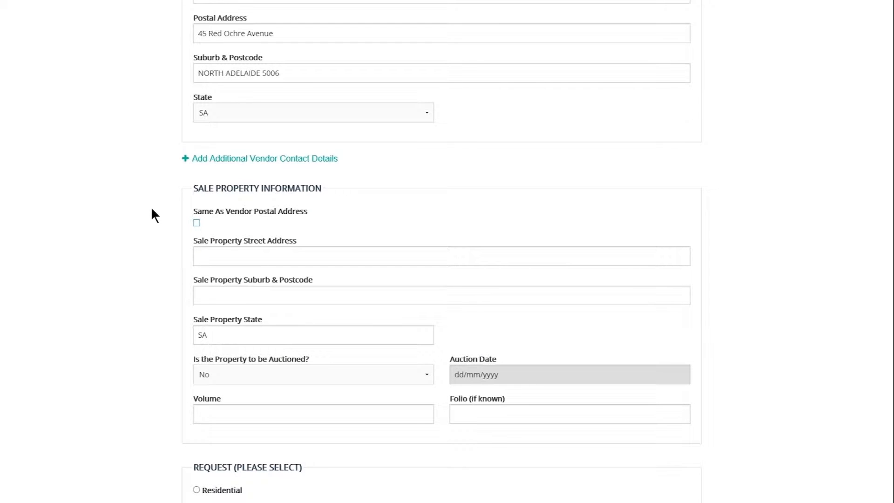
Fill in the sale property using the vendor's postal address, auctioned set to Yes, volume 5000 and folio 123.
left_click(196, 224)
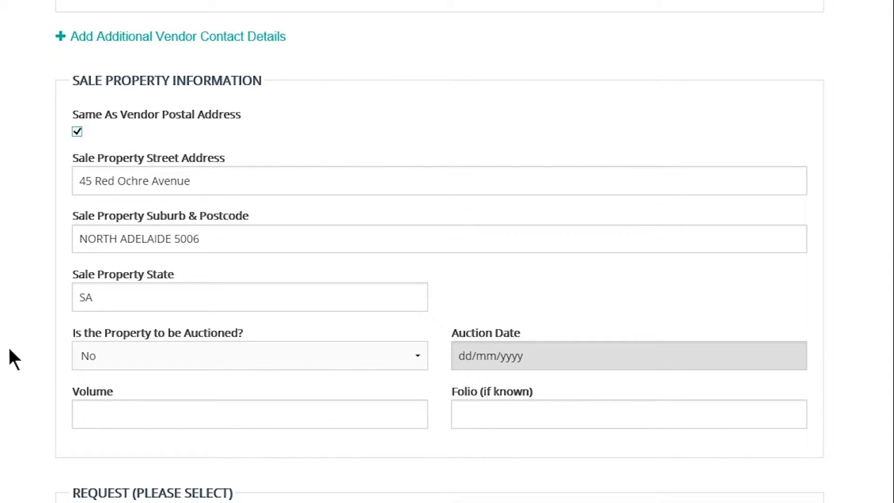
left_click(106, 354)
left_click(107, 342)
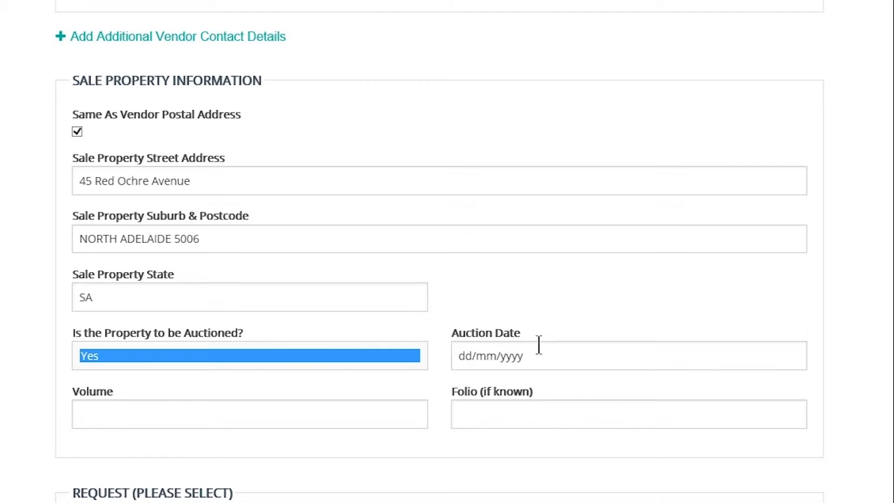
left_click(368, 417)
type("5000")
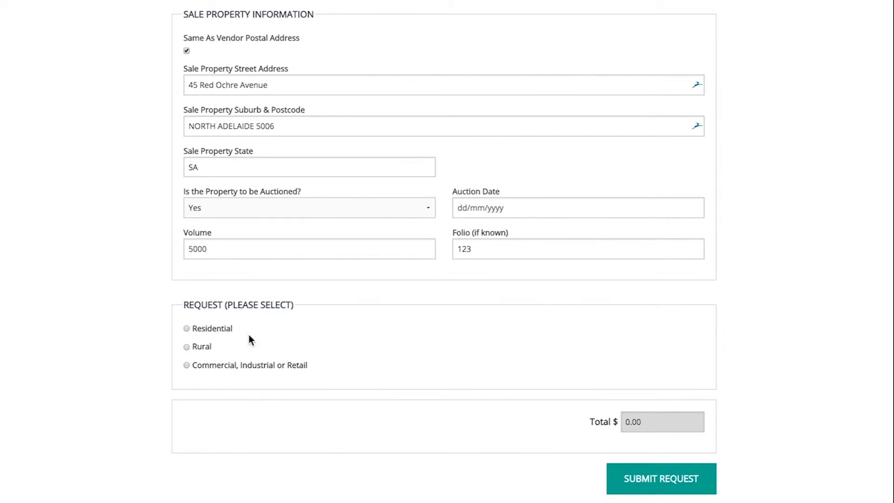
Choose a Residential request and look through its search types, including the Staggered and Searches Only item lists.
left_click(188, 329)
scroll(619, 362, "down", 4)
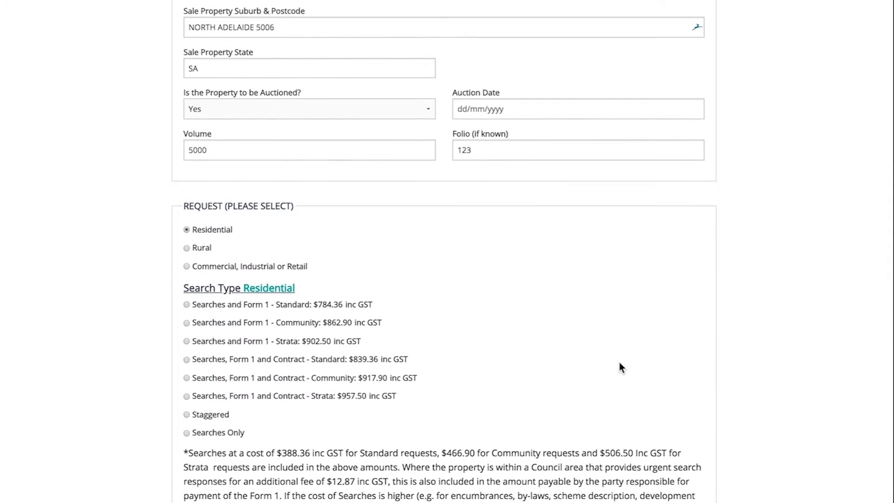
scroll(619, 361, "down", 1)
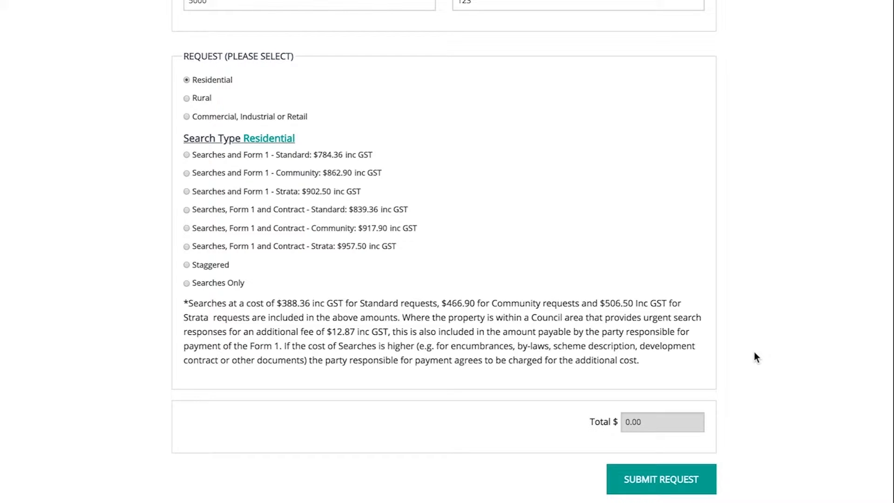
left_click(187, 265)
scroll(447, 251, "down", 3)
scroll(443, 252, "down", 10)
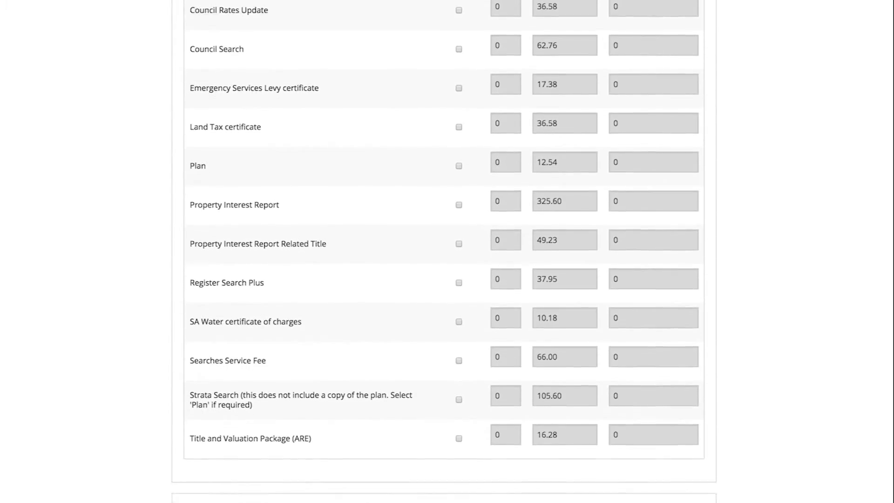
scroll(443, 251, "down", 2)
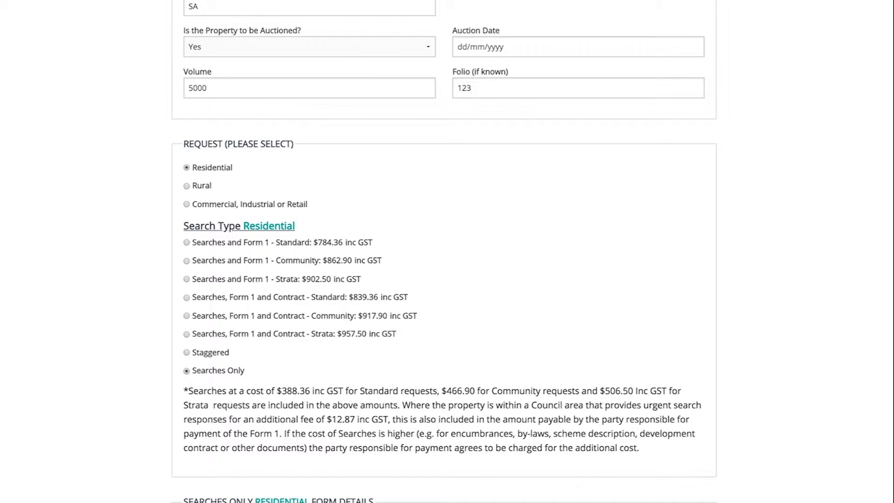
scroll(443, 252, "down", 8)
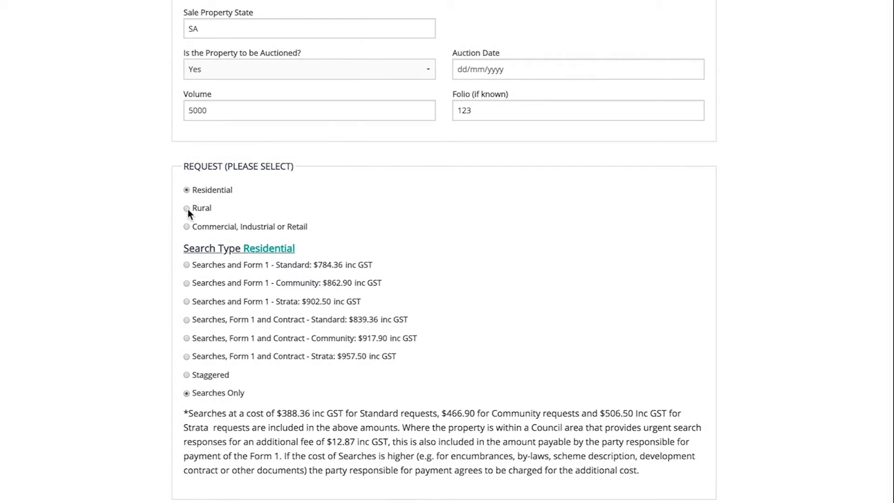
Switch the request category to Rural and to Commercial, Industrial or Retail to compare their search types.
left_click(187, 208)
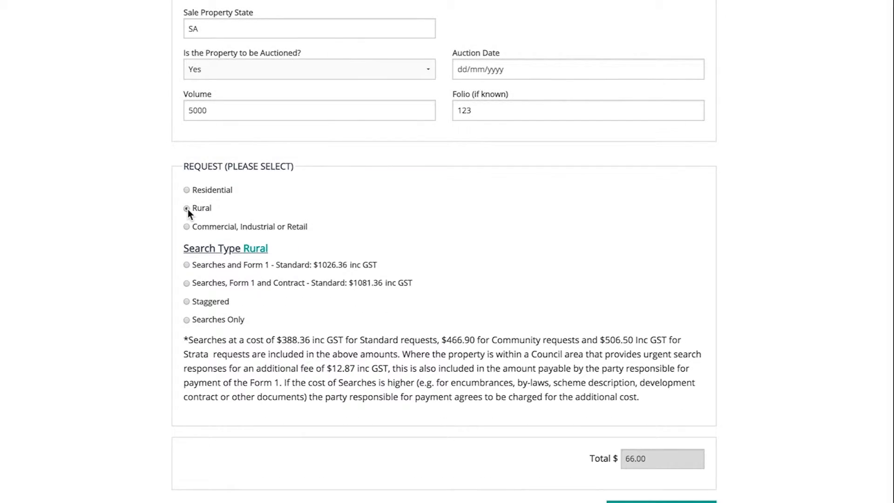
left_click(186, 227)
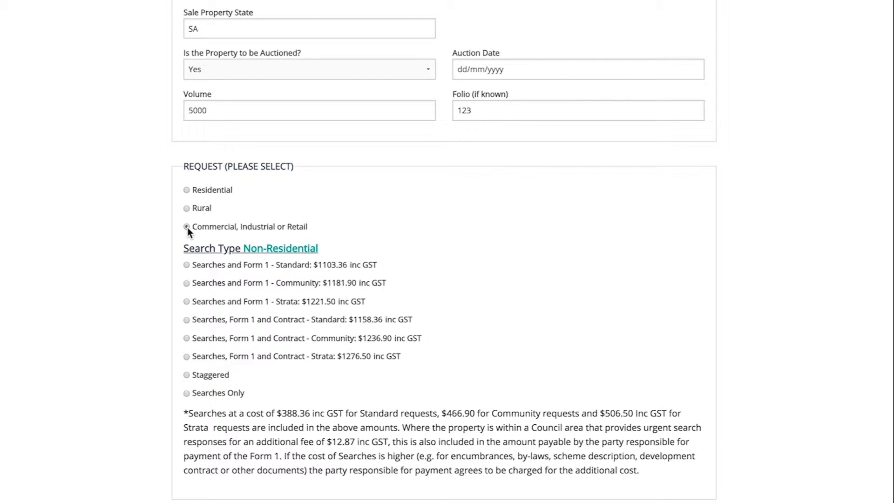
Set the request to Residential with the Searches and Form 1 - Standard search type, and submit it.
left_click(186, 190)
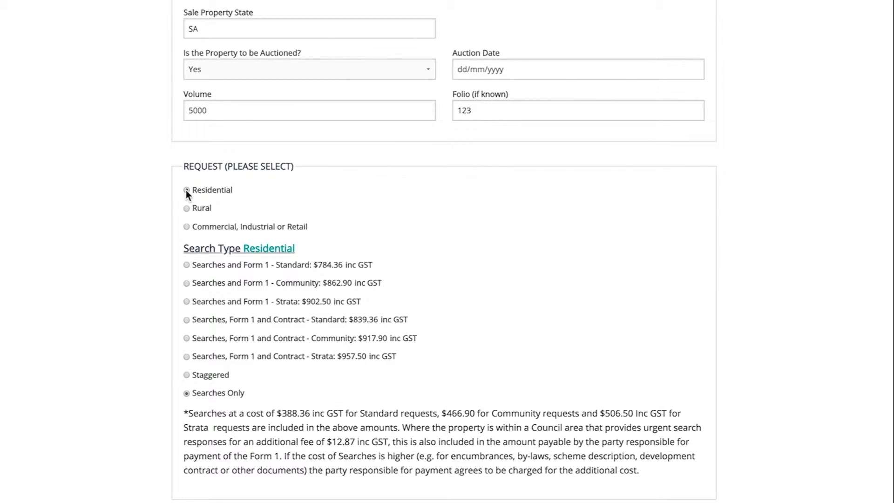
left_click(187, 264)
scroll(187, 264, "down", 2)
left_click(688, 479)
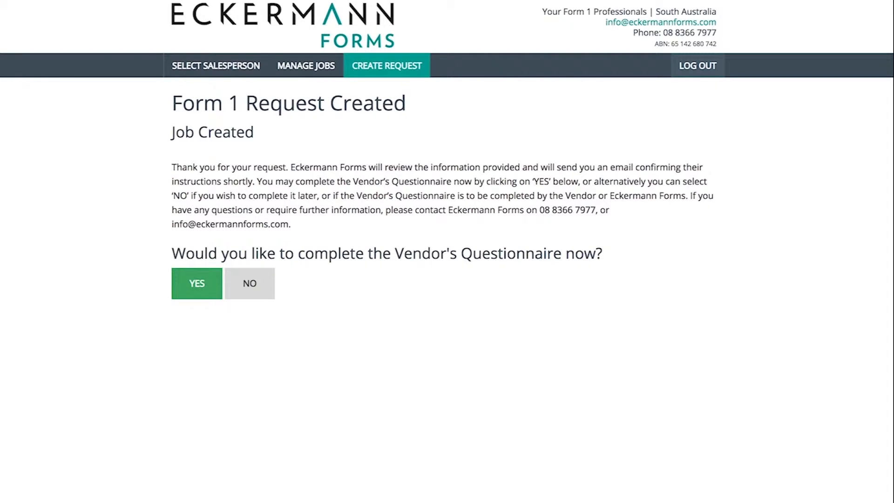
Decline completing the Vendor's Questionnaire now and review the new job's overview.
left_click(264, 293)
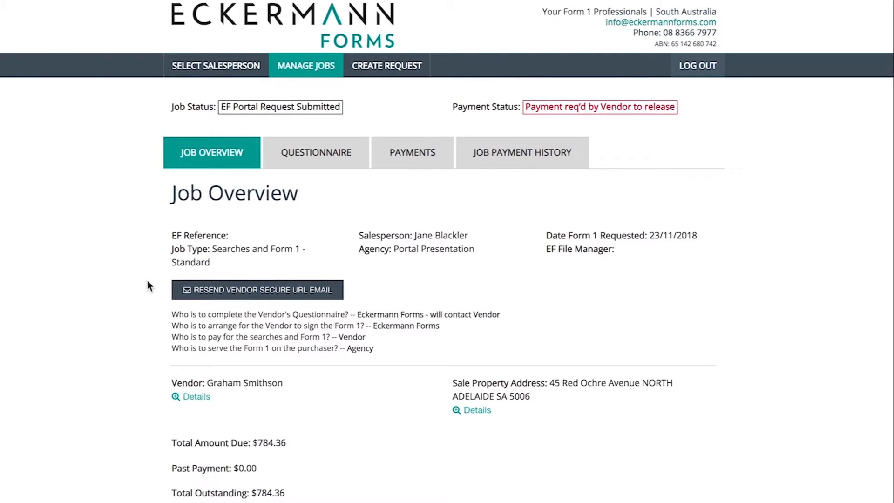
scroll(147, 281, "down", 3)
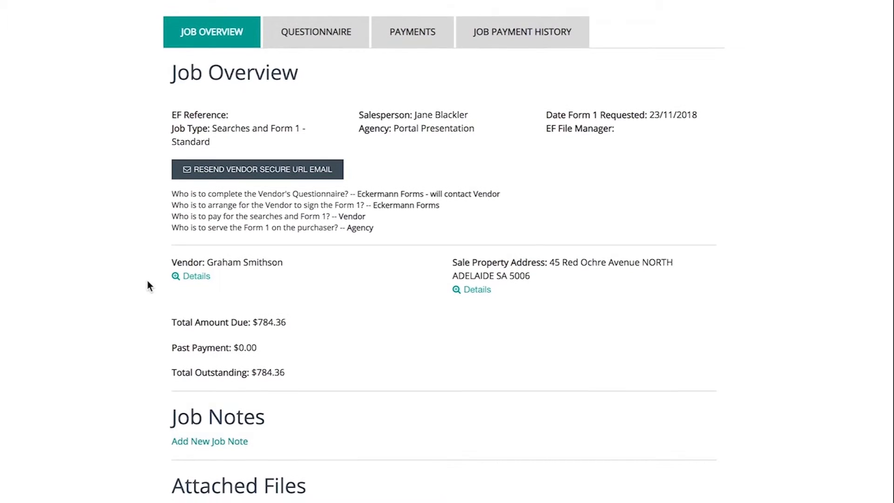
scroll(147, 281, "up", 3)
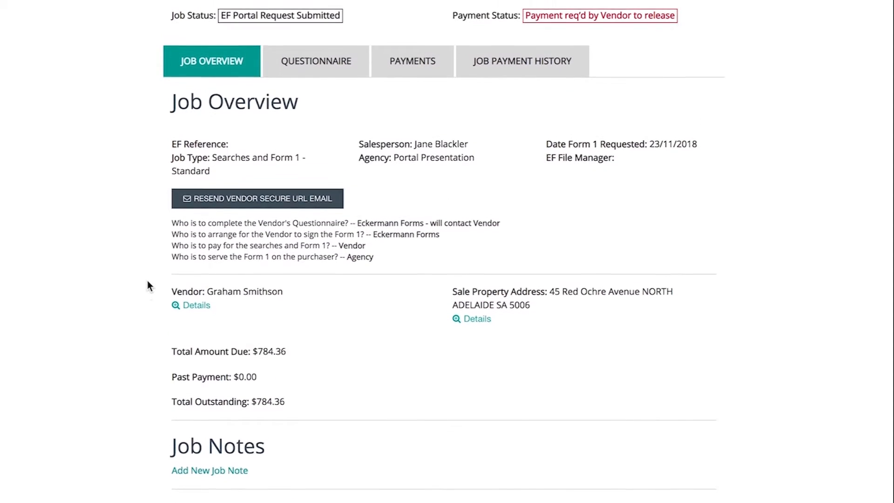
scroll(147, 280, "up", 1)
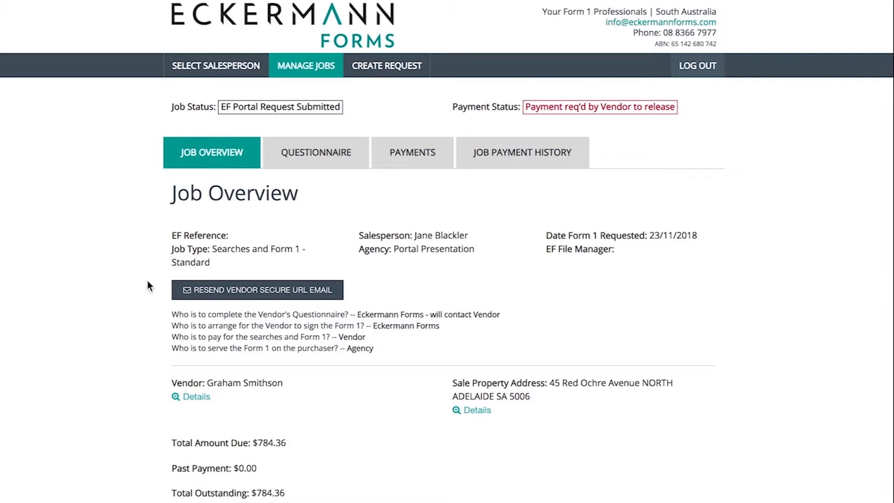
Add and save a job note reading "Please call after 3pm".
scroll(140, 293, "down", 3)
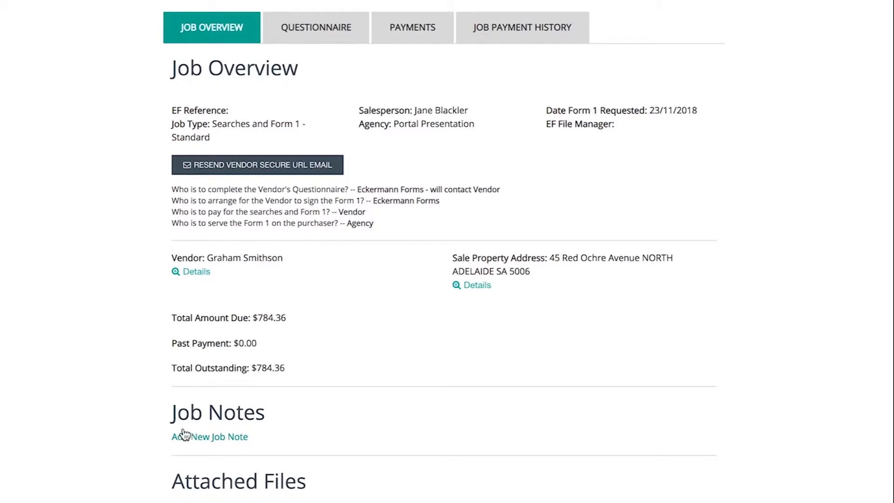
left_click(191, 438)
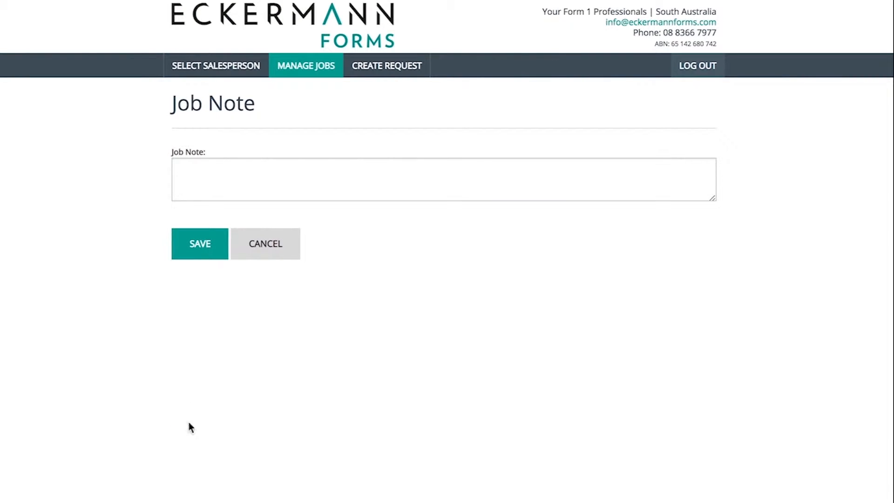
left_click(209, 172)
type("Please call after 3pm")
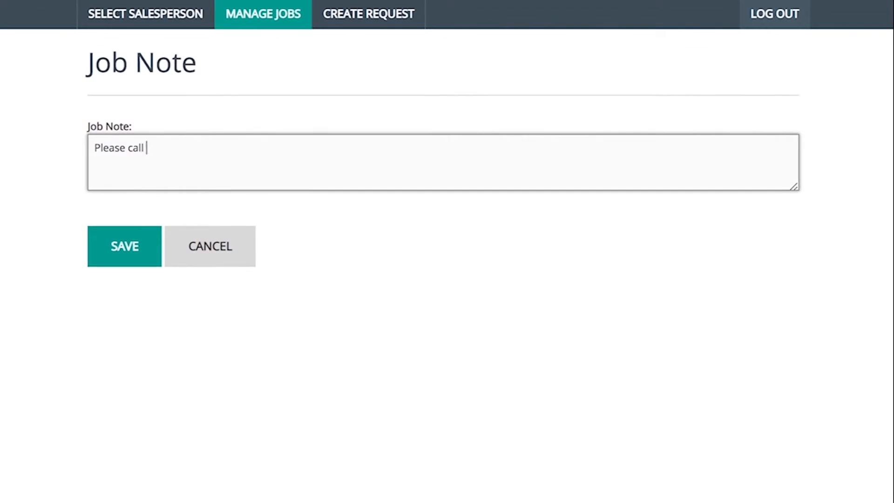
left_click(123, 244)
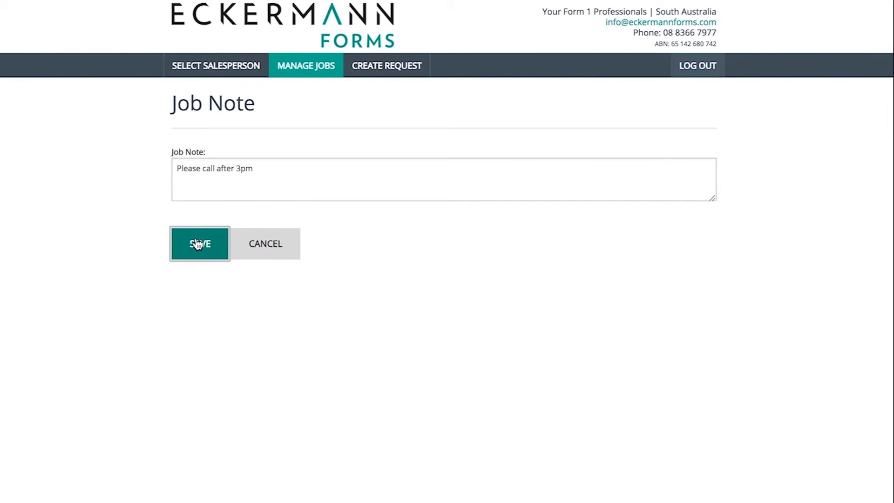
Look over the updated job overview and open the job's Vendor's Questionnaire.
scroll(153, 250, "down", 5)
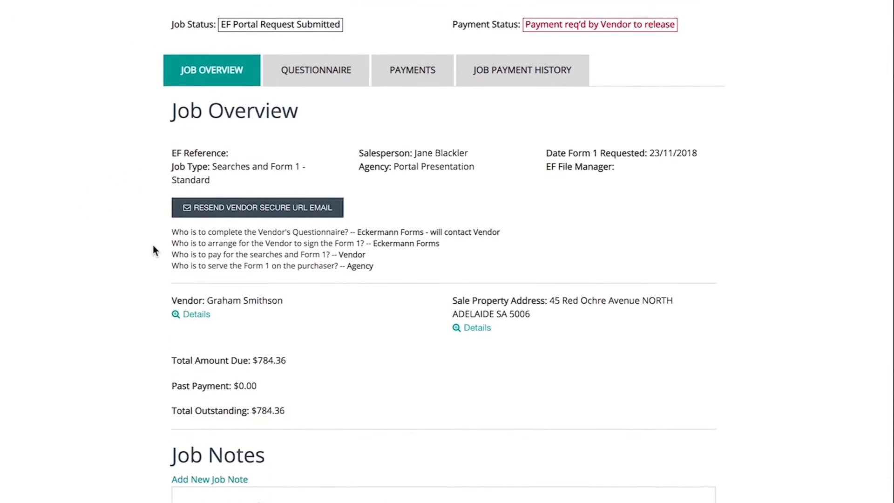
scroll(153, 247, "down", 3)
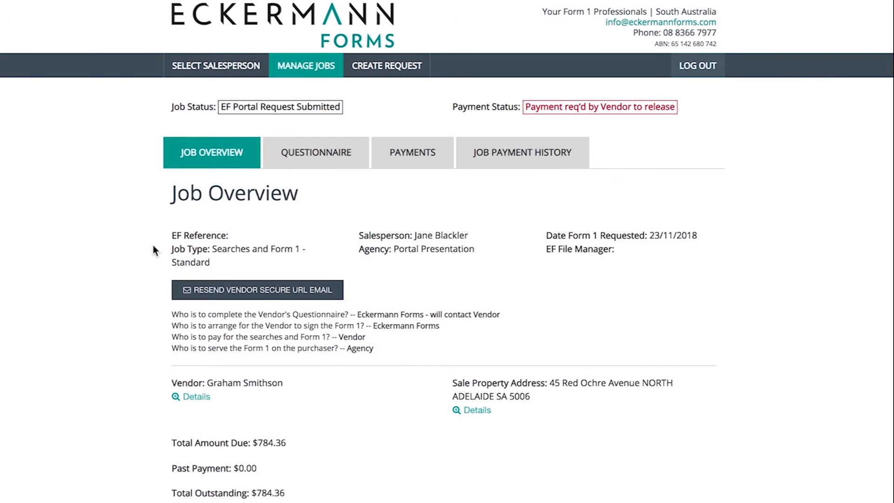
left_click(311, 168)
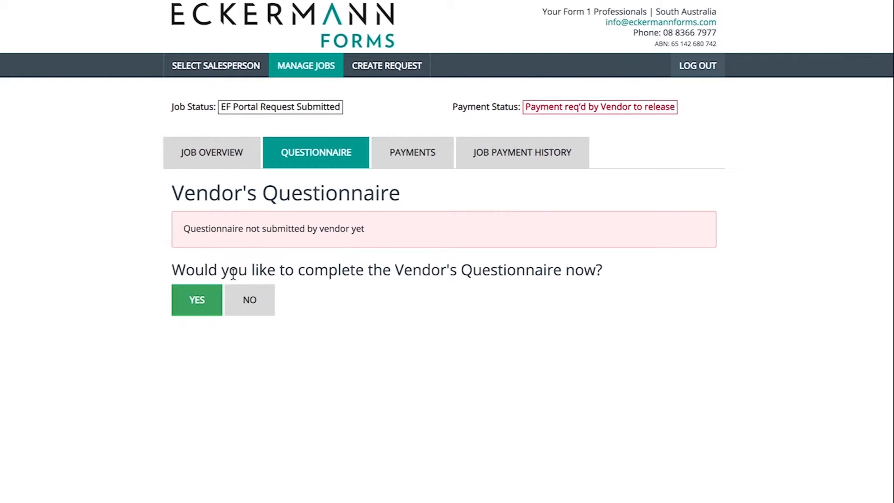
Start the Vendor's Questionnaire and answer Yes for lease or tenancy and No to the other three unregistered encumbrance questions in Division 1 Part 1.
left_click(219, 304)
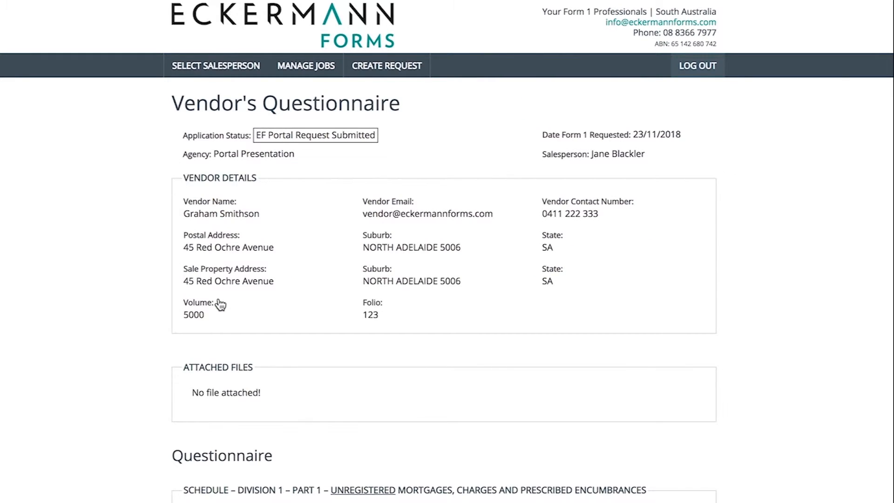
scroll(220, 304, "down", 5)
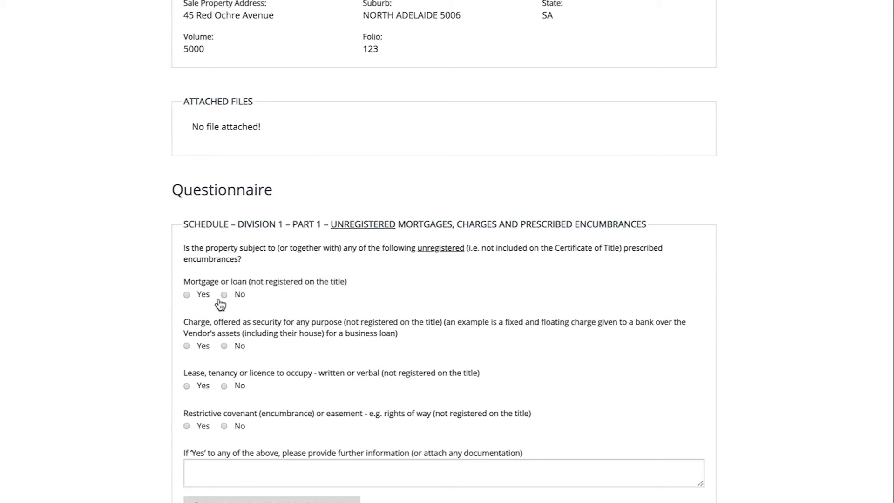
left_click(203, 385)
left_click(224, 426)
Indicate there is additional information for Division 1 Part 1 and enter "Lease agreement attached" as the further details.
scroll(219, 381, "down", 2)
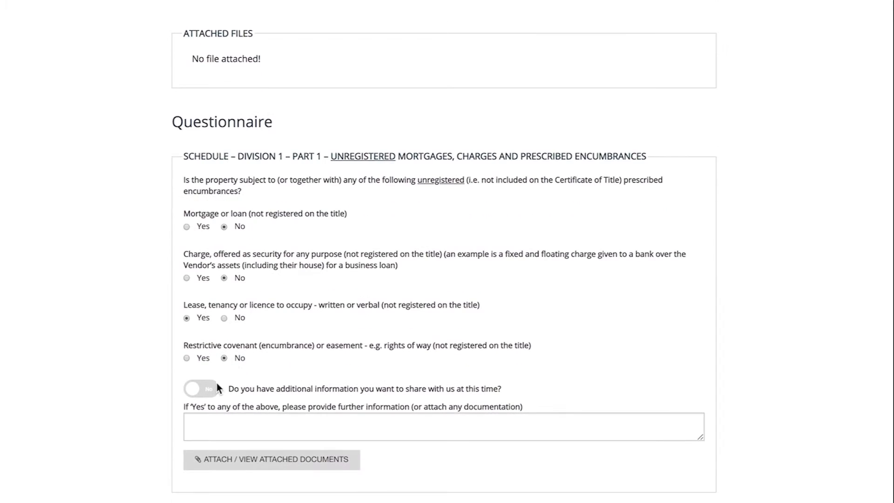
left_click(205, 425)
type("Lease agreement attache")
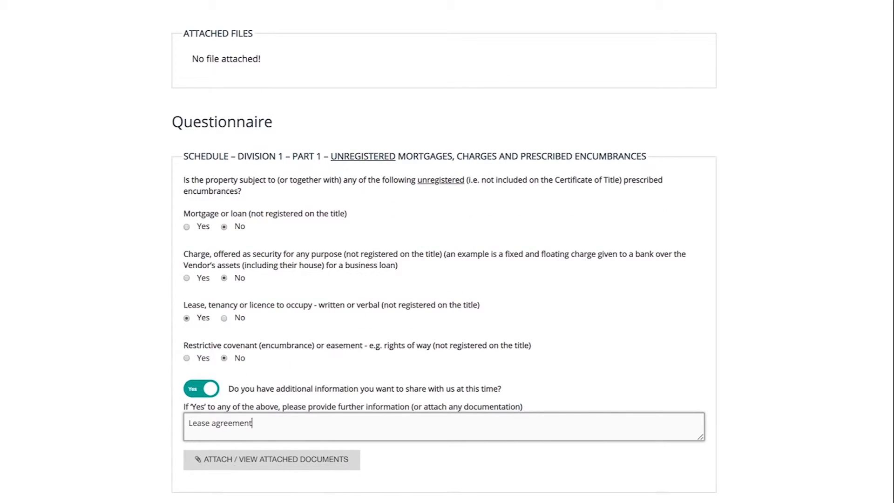
type("d")
Upload Lease.pdf as a supporting document for the questionnaire and close the upload dialog.
scroll(202, 471, "up", 2)
left_click(202, 502)
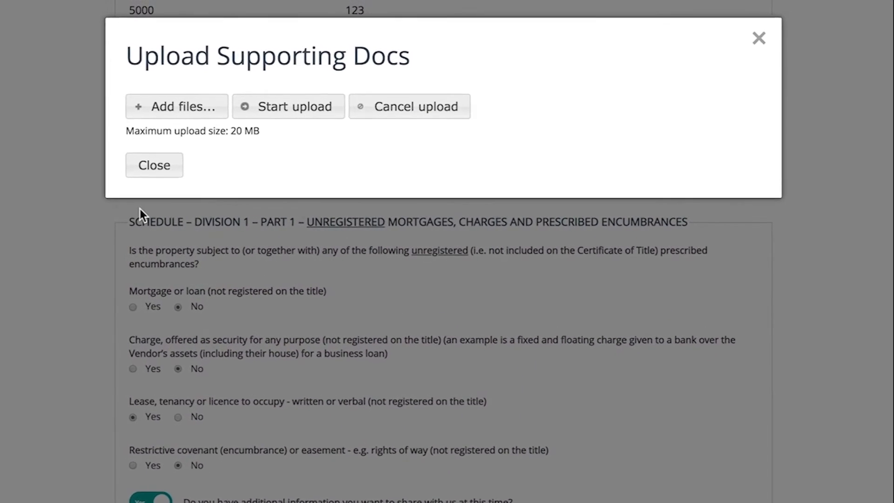
left_click(131, 104)
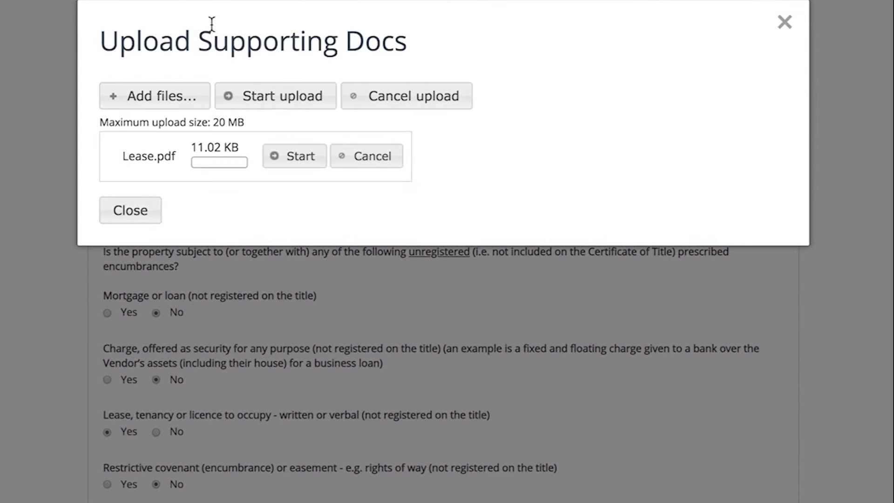
left_click(242, 91)
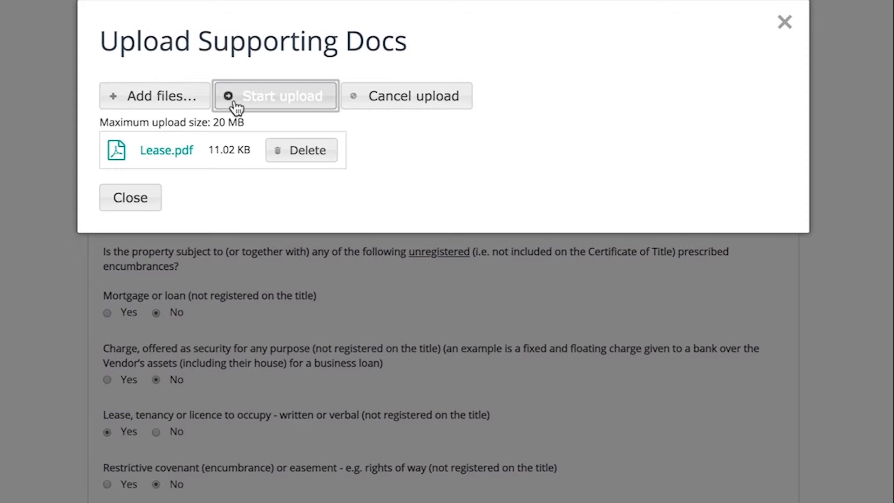
left_click(144, 197)
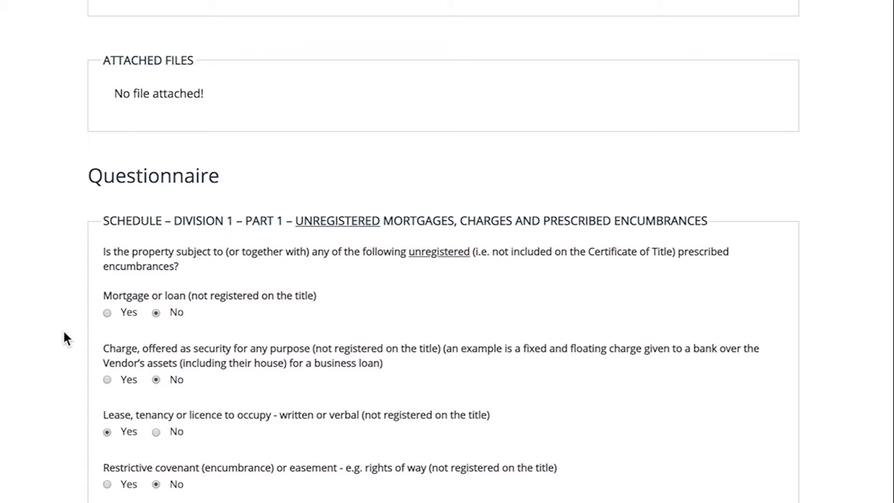
Answer No to the Division 1 Part 2 land matters and to the Division 2 Other Particulars questions.
scroll(63, 329, "down", 10)
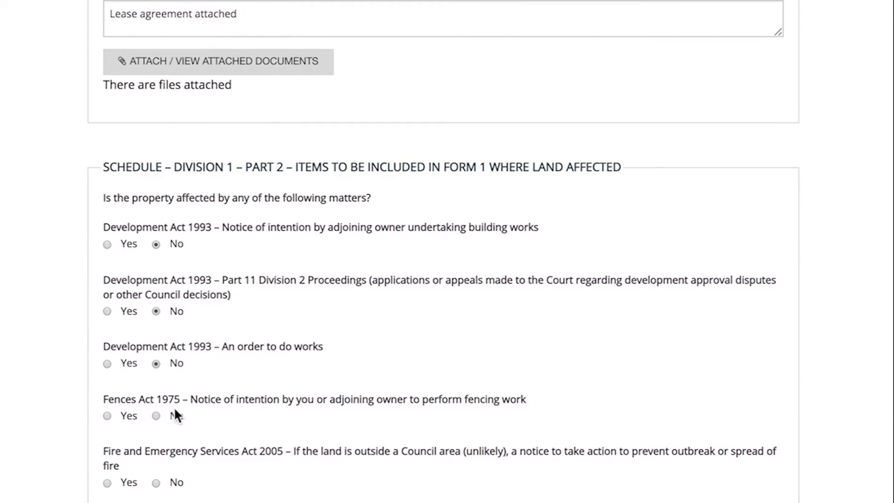
scroll(443, 251, "down", 10)
left_click(227, 237)
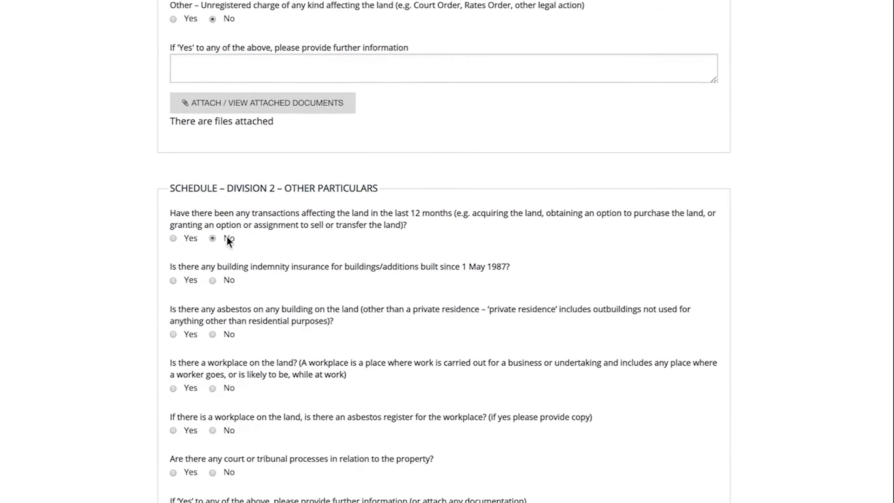
left_click(237, 278)
left_click(243, 329)
scroll(194, 163, "down", 10)
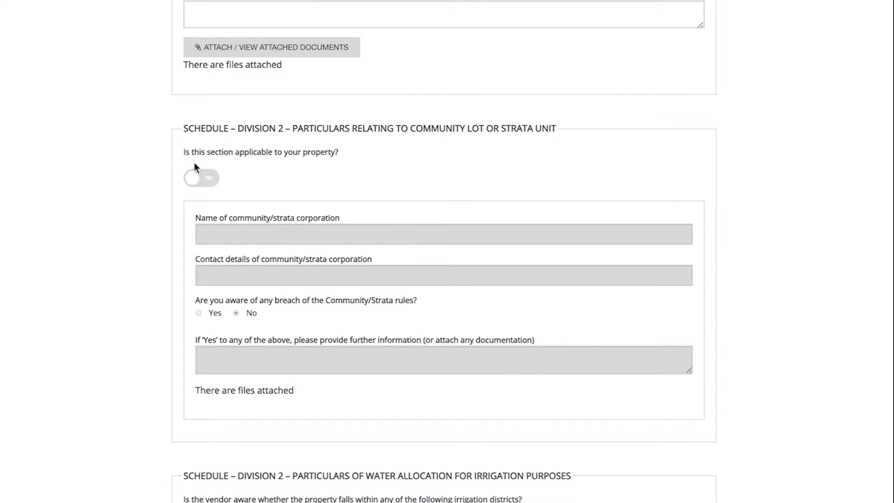
Leave the community lot or strata unit section as not applicable and answer No to the water allocation and Livestock Act questions.
left_click(195, 176)
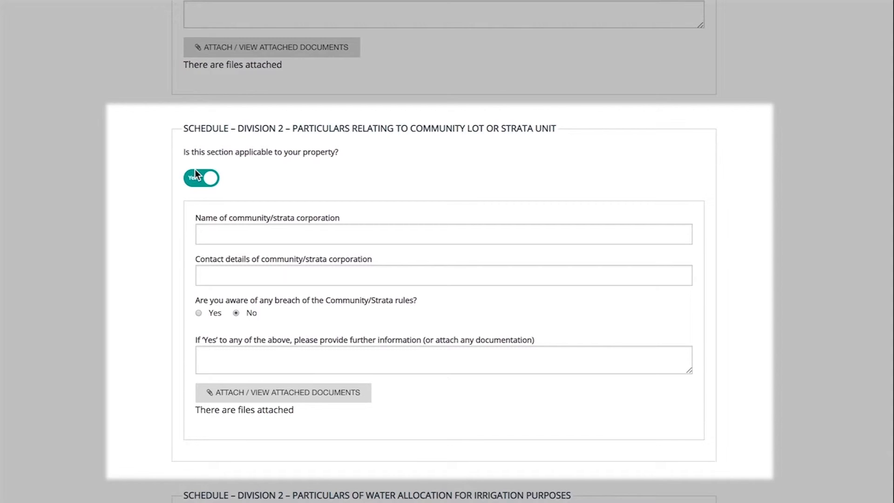
left_click(196, 172)
scroll(196, 173, "down", 8)
left_click(229, 164)
left_click(240, 204)
left_click(239, 245)
scroll(243, 246, "down", 3)
left_click(240, 315)
scroll(243, 313, "down", 2)
left_click(241, 293)
Consult the interpretation table for environment protection particulars and answer No to the environment protection questions.
scroll(241, 294, "down", 6)
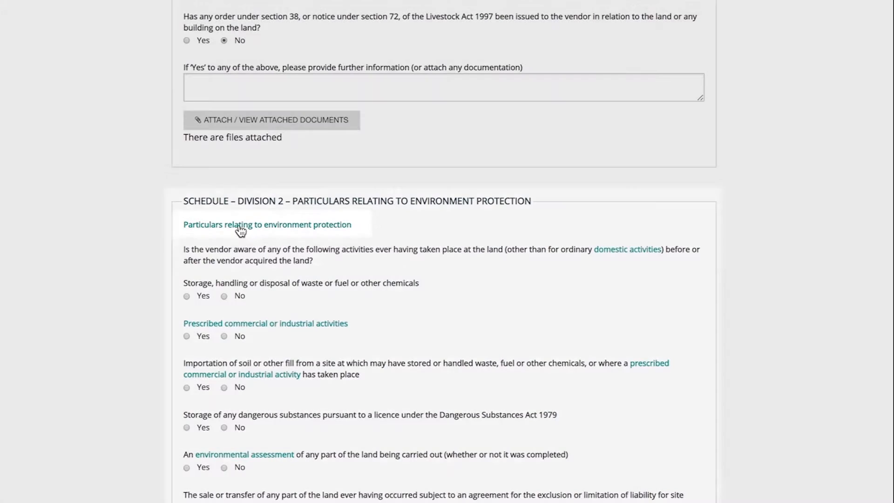
left_click(240, 225)
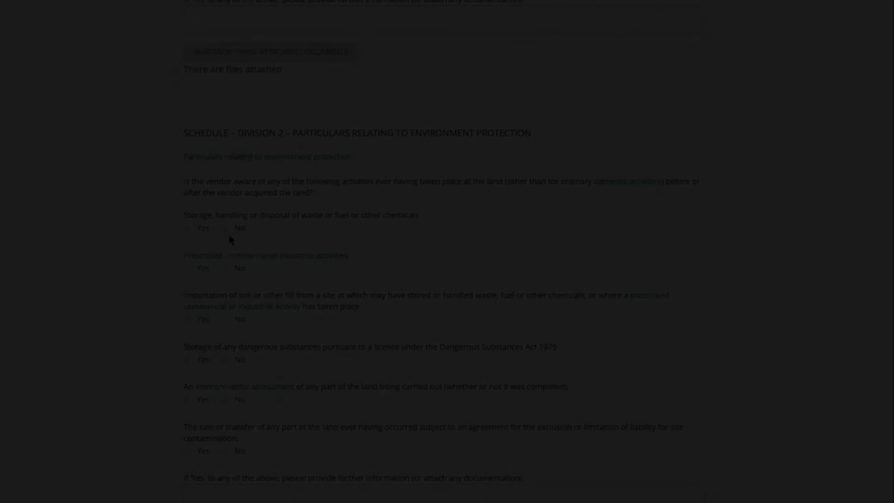
left_click(238, 228)
left_click(240, 268)
left_click(240, 319)
left_click(240, 359)
left_click(239, 400)
left_click(238, 451)
Enter the vendor's full name as the Declaration Name and submit the questionnaire.
scroll(238, 449, "down", 10)
left_click(241, 420)
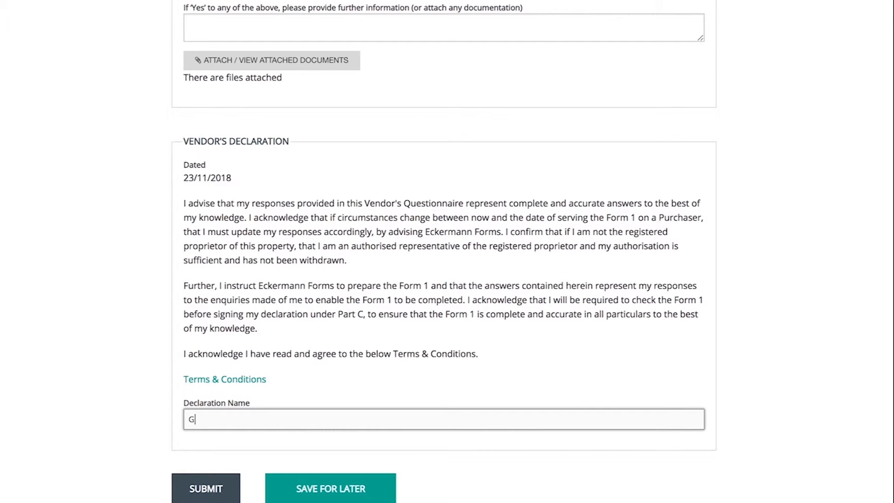
left_click(229, 482)
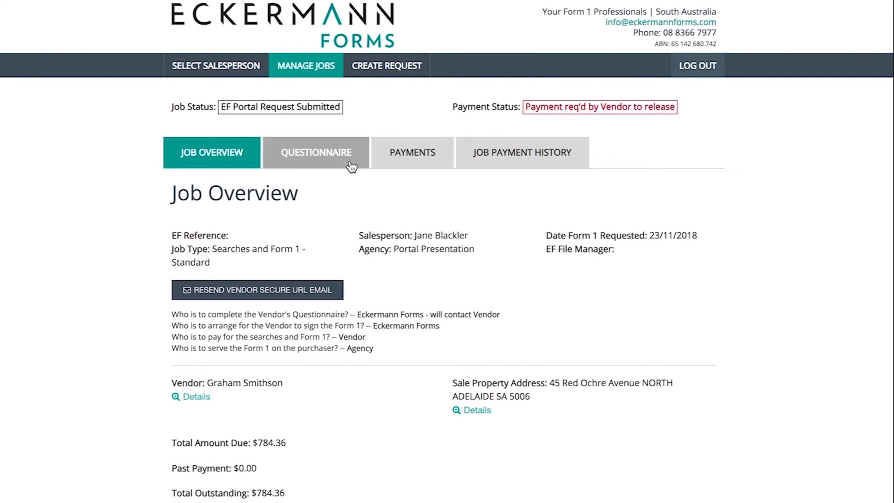
Review the job's submitted questionnaire, credit card payment form and job payment history.
left_click(352, 167)
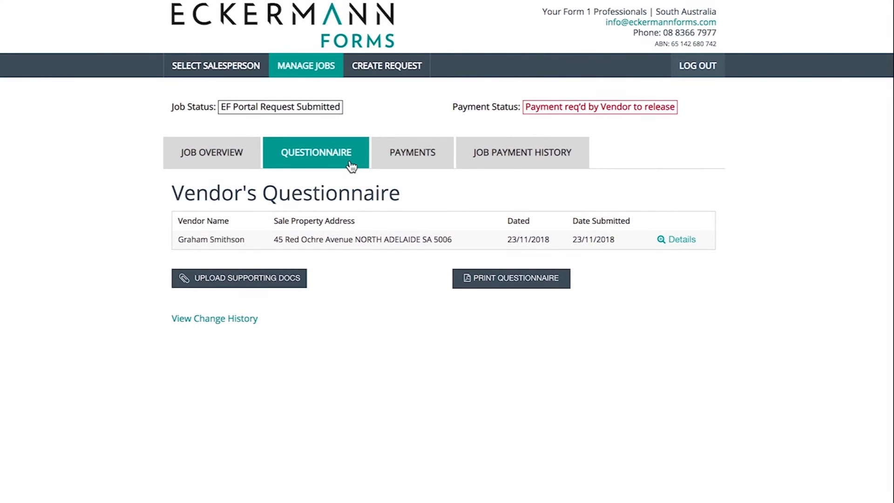
left_click(386, 164)
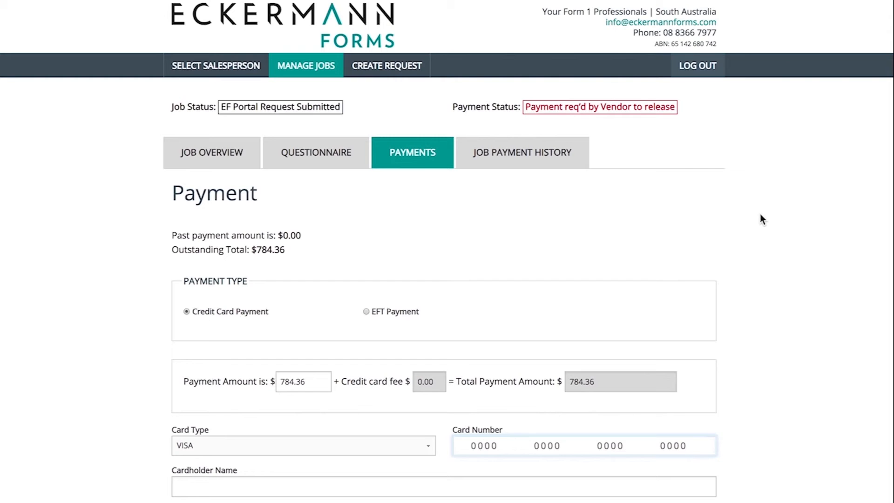
scroll(760, 214, "down", 2)
scroll(761, 203, "down", 3)
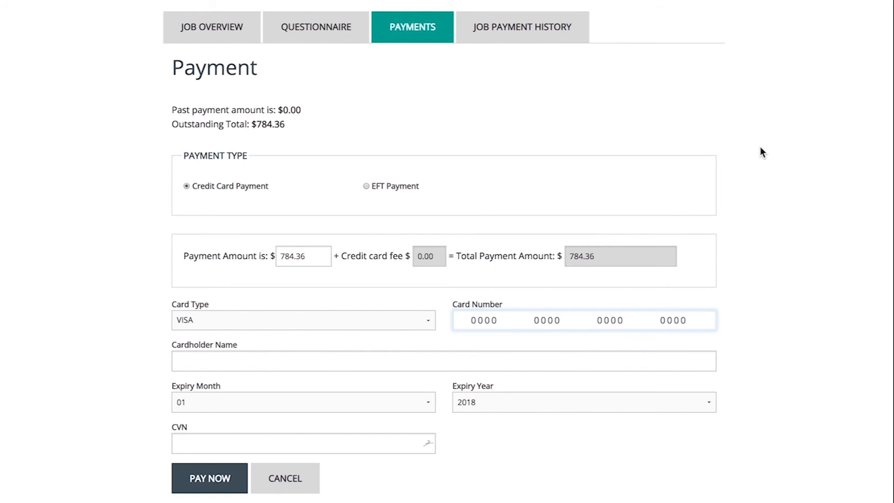
scroll(760, 146, "up", 2)
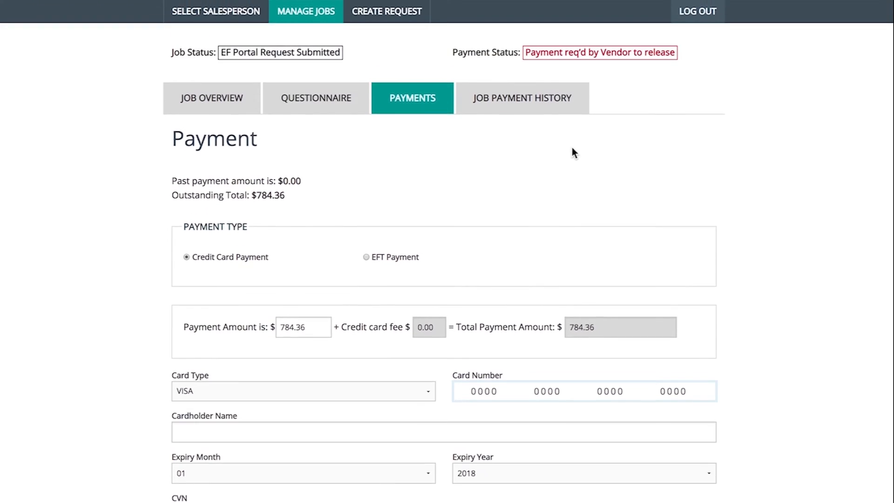
left_click(545, 101)
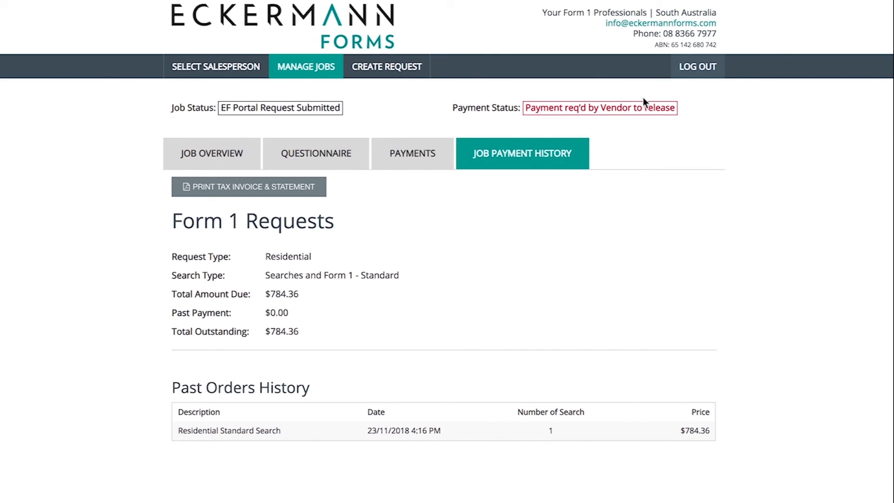